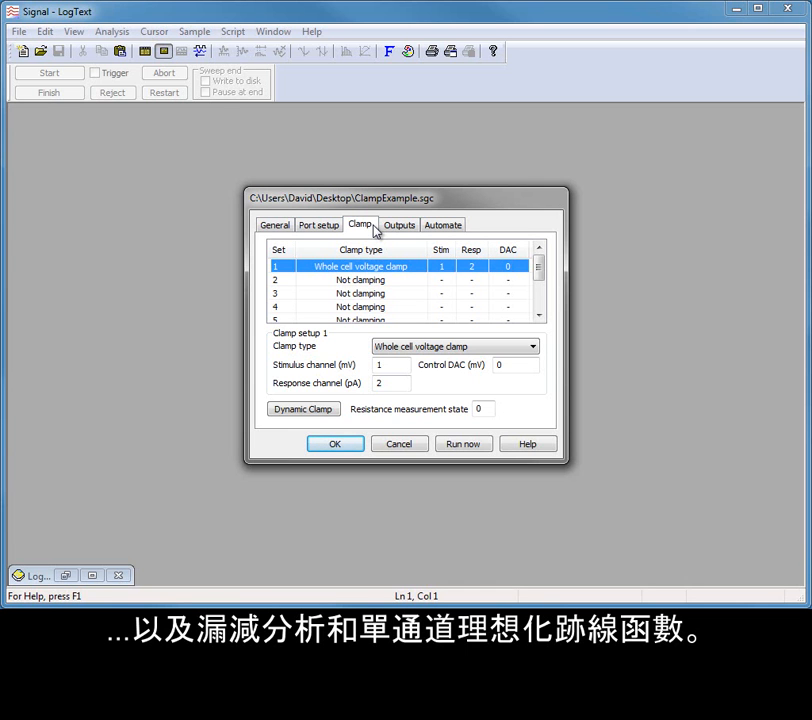
Step: Check the ADC ports, frame length and sample rate in the general sampling settings of ClampExample.sgc
left_click(373, 226)
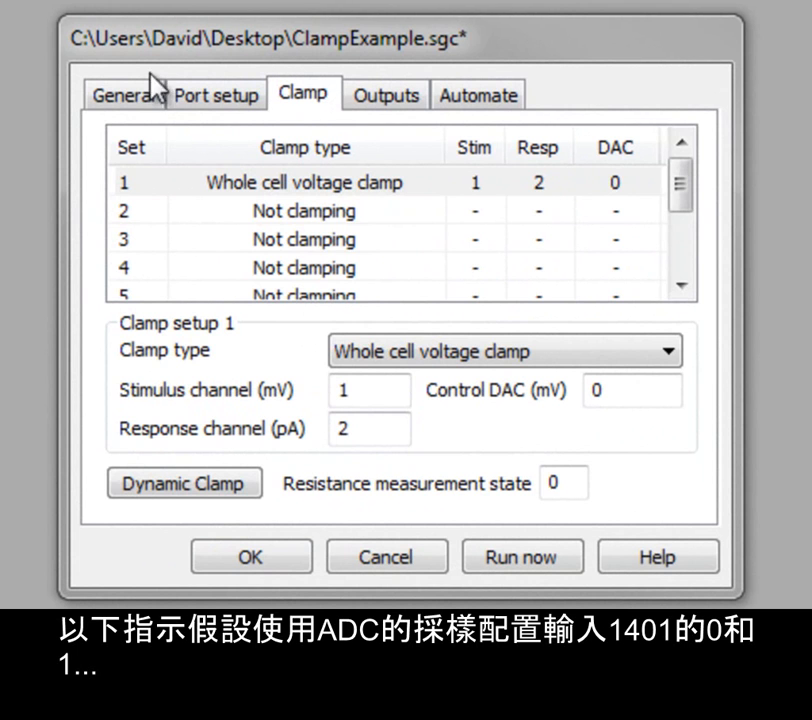
left_click(139, 105)
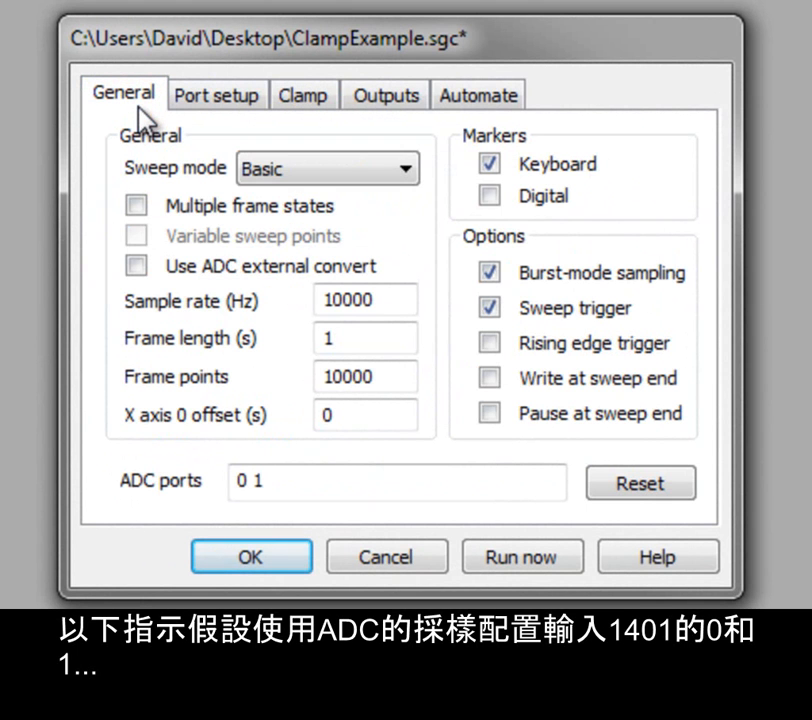
left_click(309, 480)
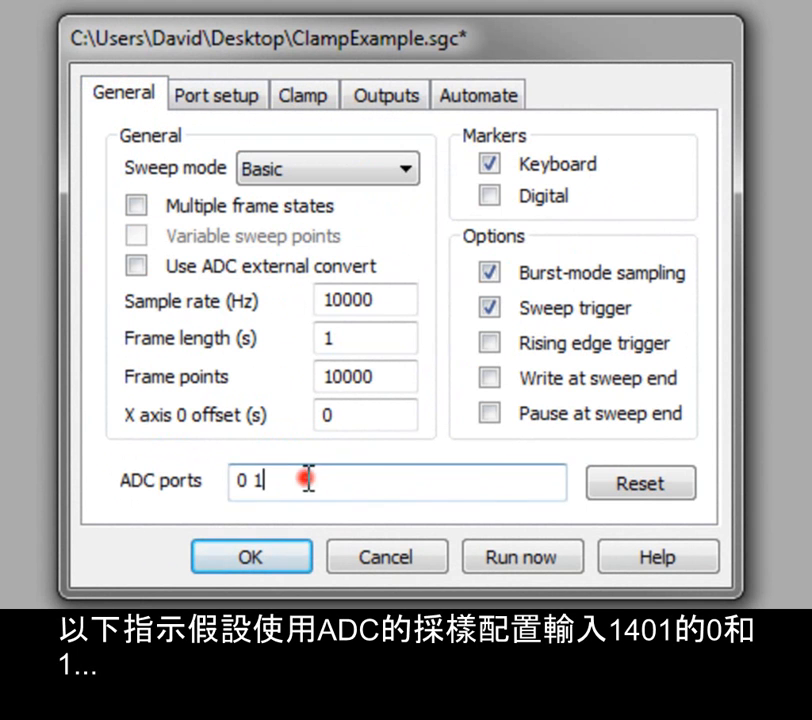
left_click_drag(309, 480, 230, 478)
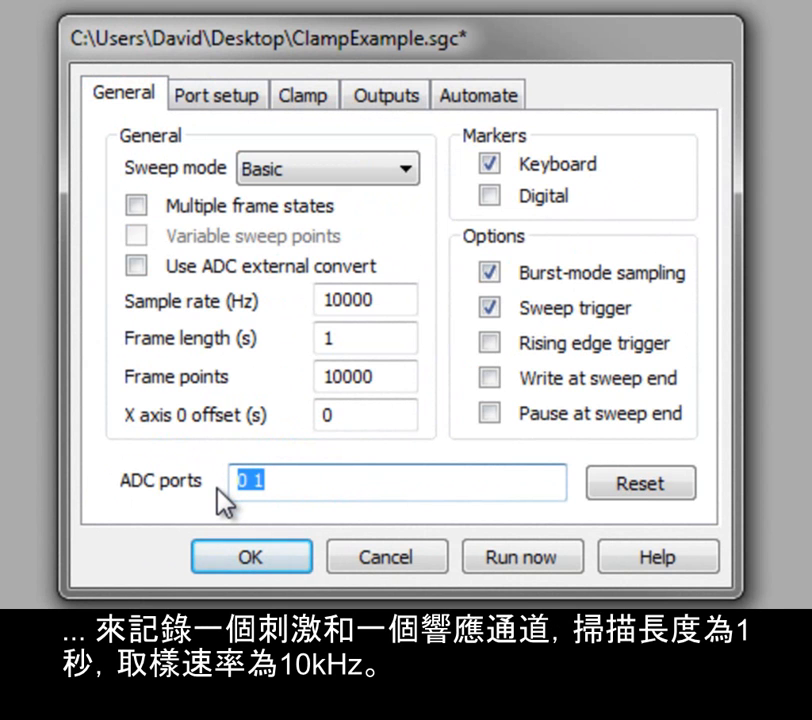
double_click(354, 340)
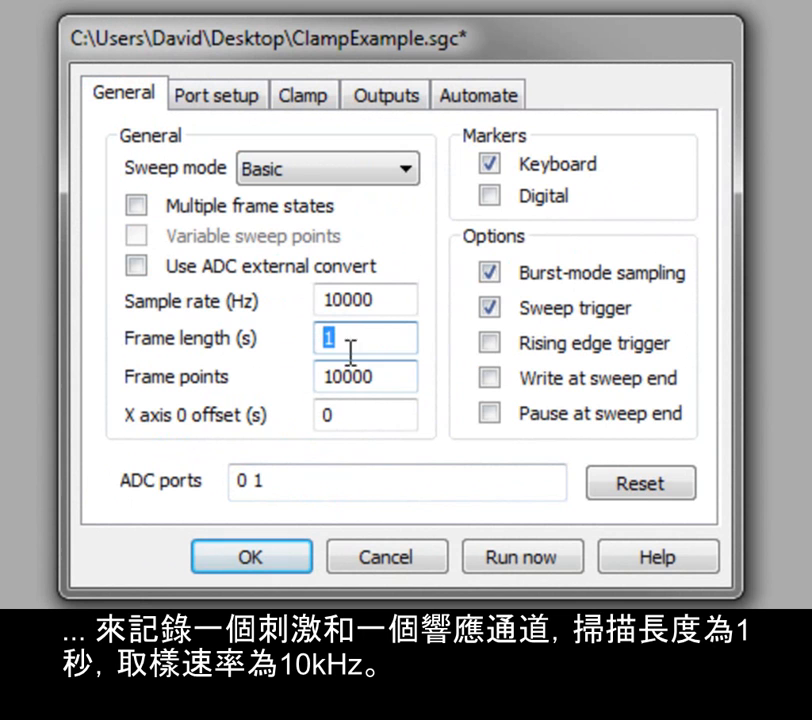
left_click_drag(400, 303, 323, 305)
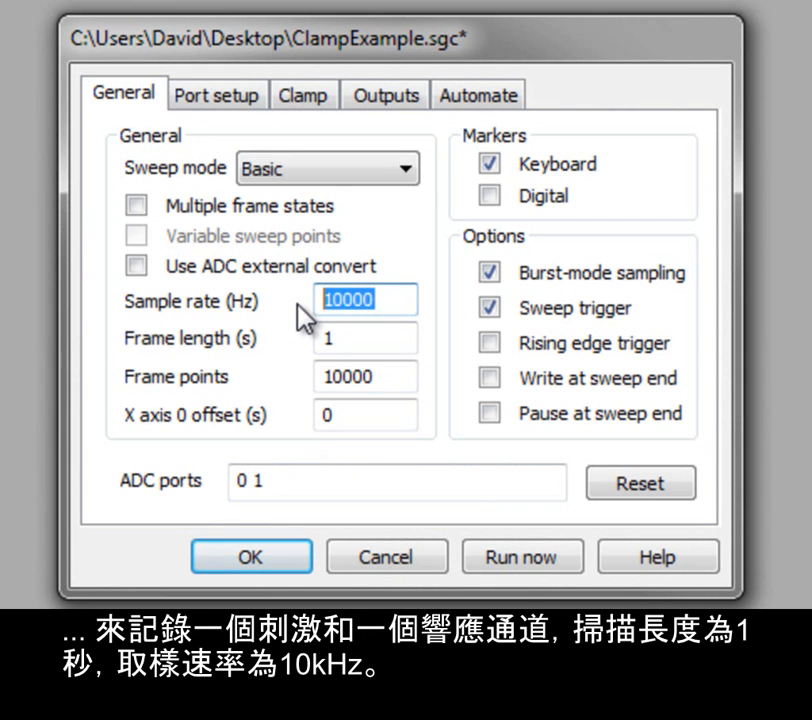
Step: Examine clamp setup 1's stimulus channel, response channel, control DAC and resistance measurement state
left_click(320, 97)
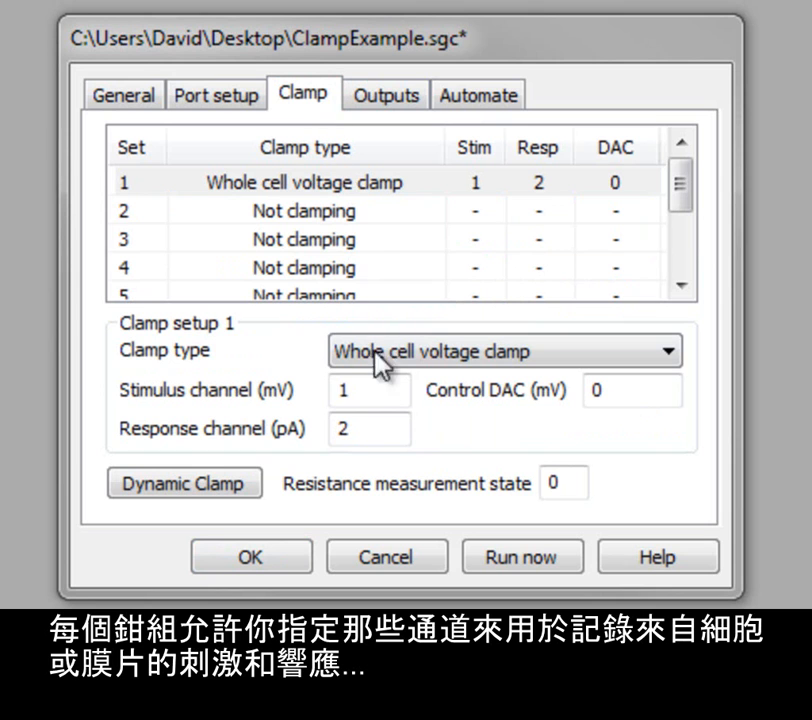
left_click(379, 385)
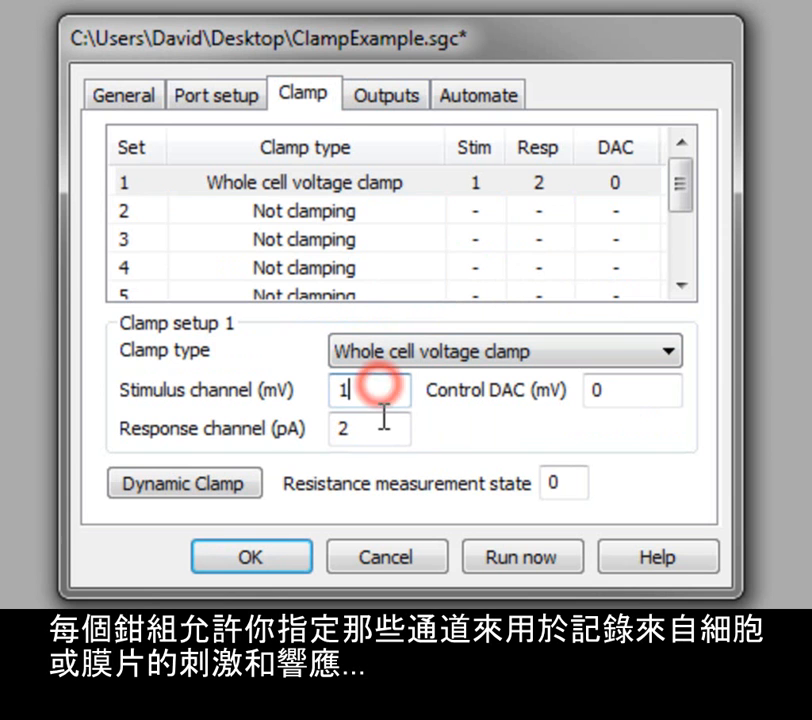
left_click(377, 432)
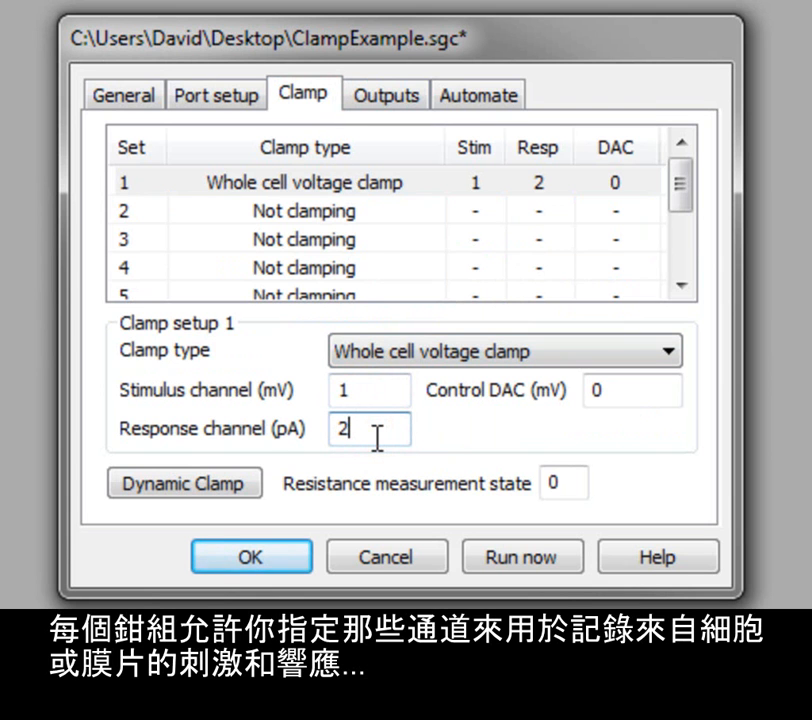
left_click(626, 390)
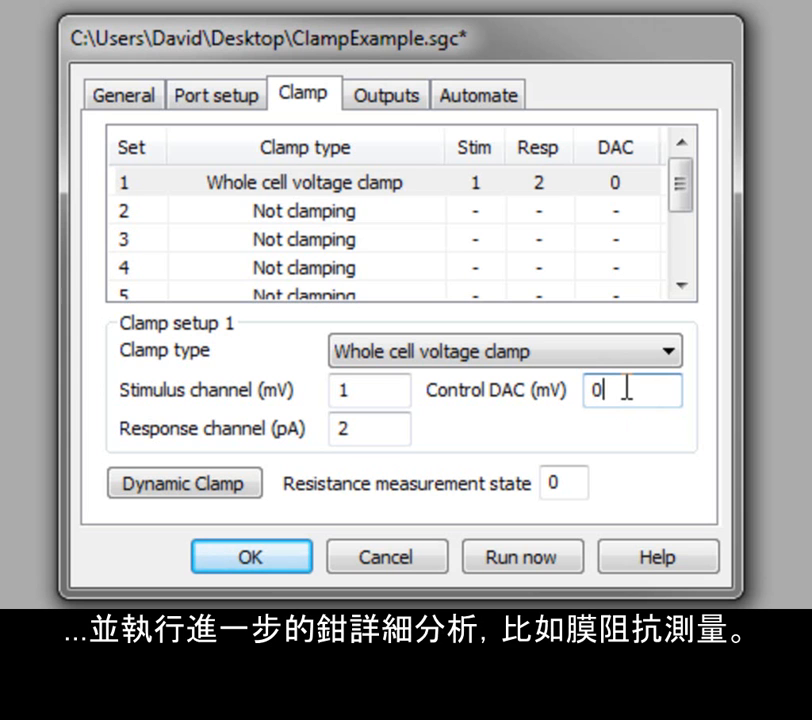
left_click(556, 484)
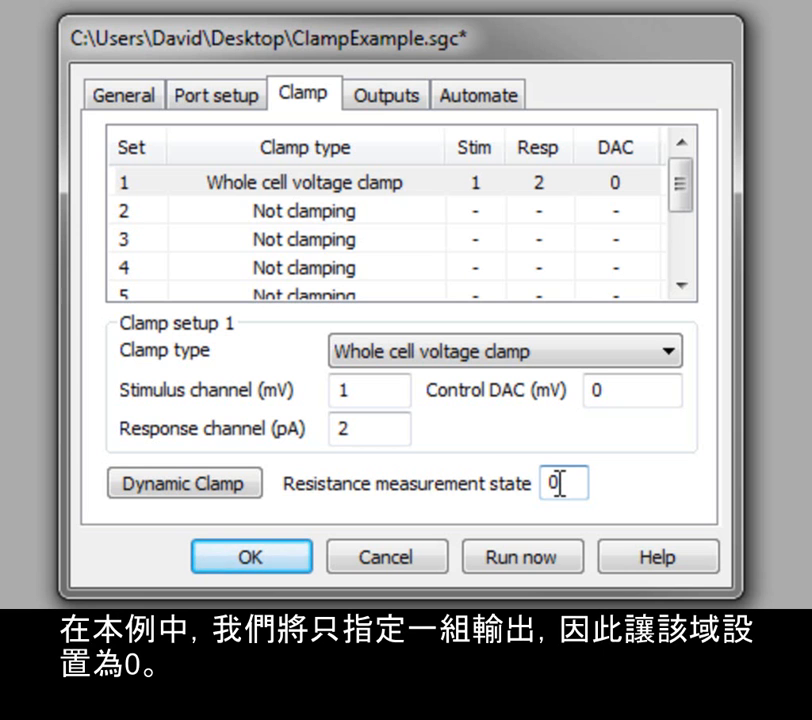
left_click(628, 388)
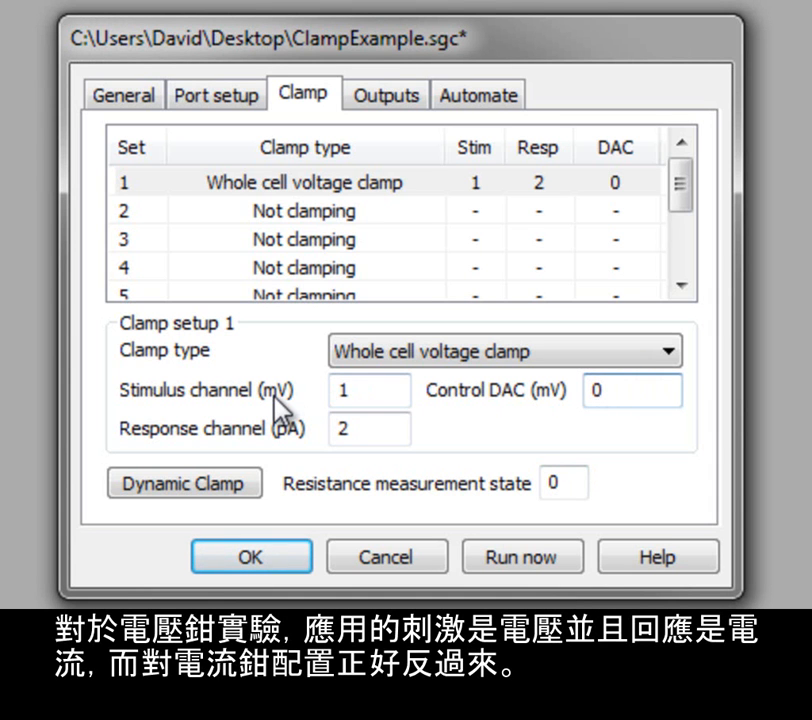
left_click(290, 437)
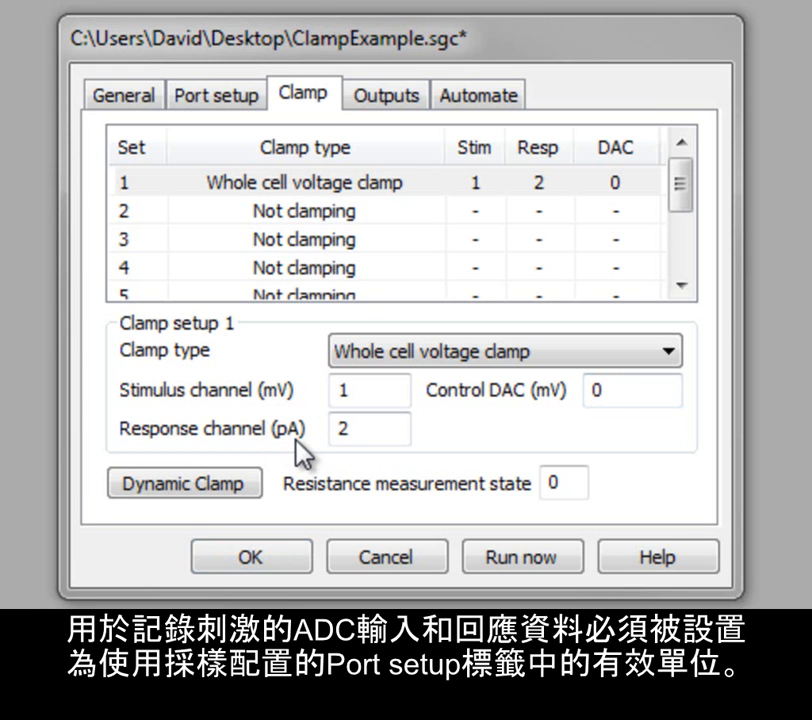
Step: Set the data units of ADC port 0 to pA and check the effect on clamp setup 1's stimulus channel
left_click(234, 94)
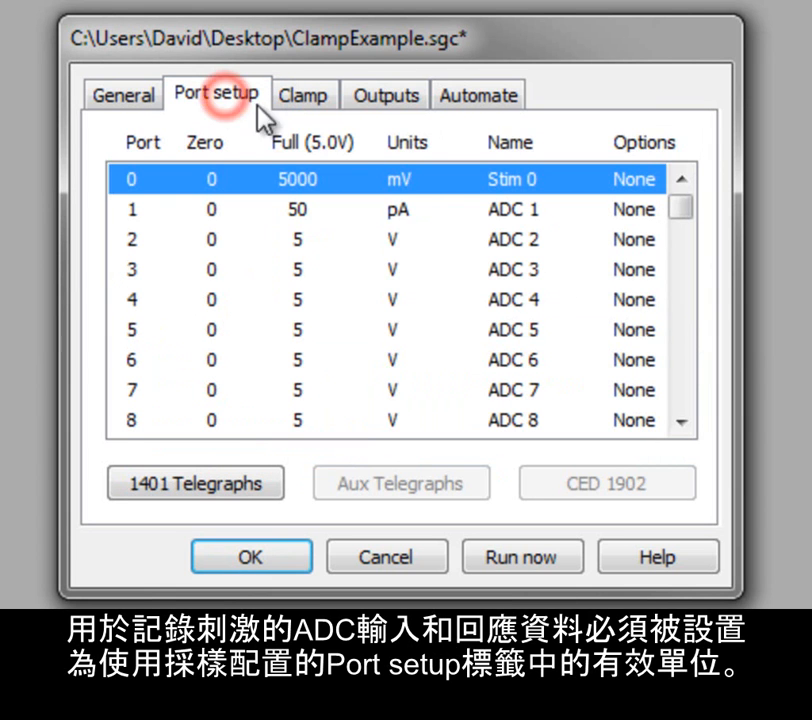
double_click(459, 186)
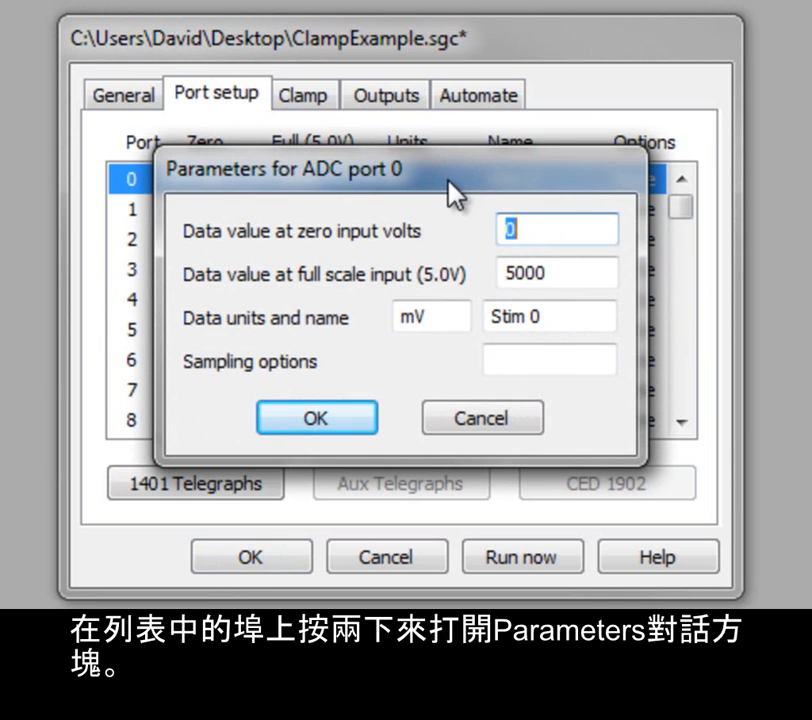
double_click(430, 318)
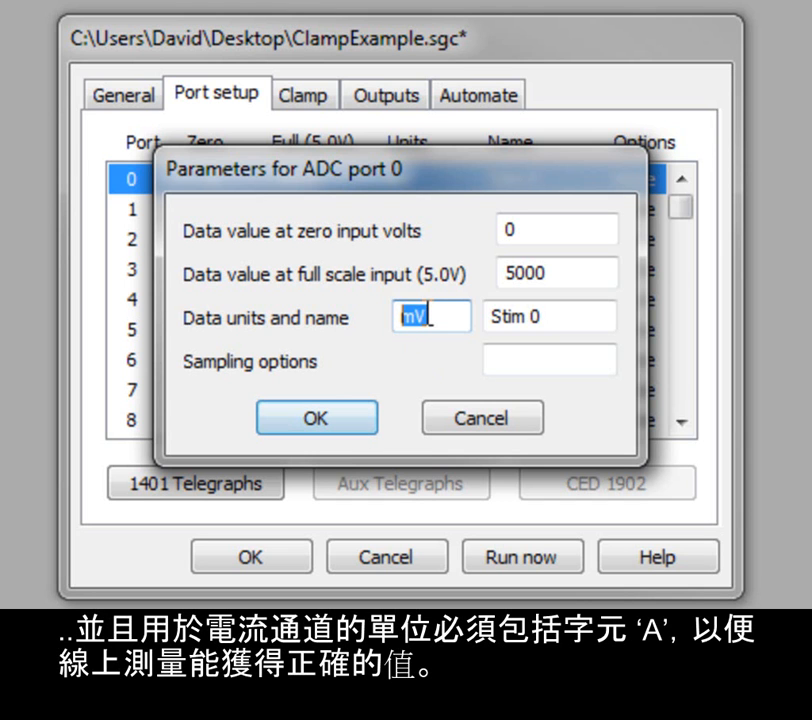
type("pA")
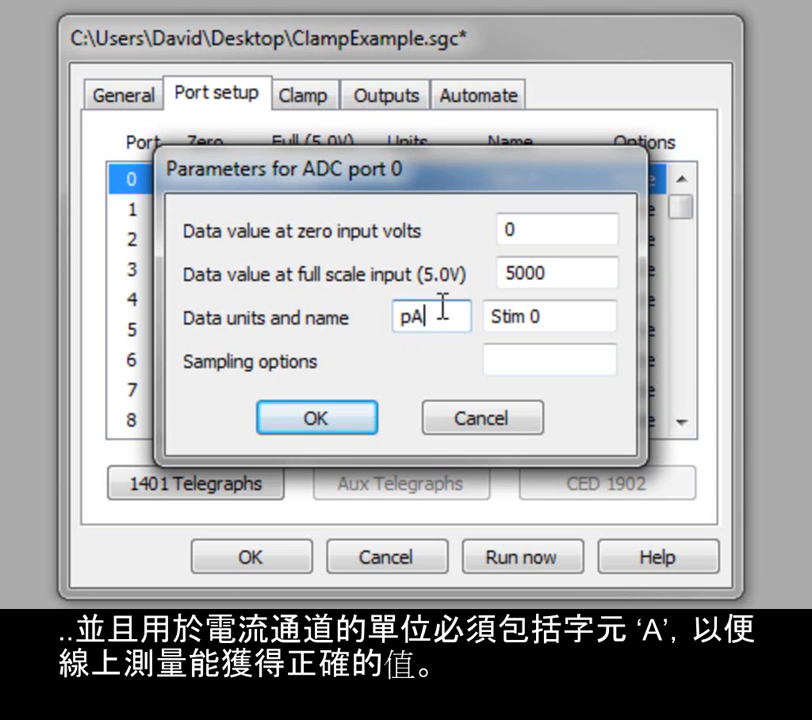
left_click(308, 418)
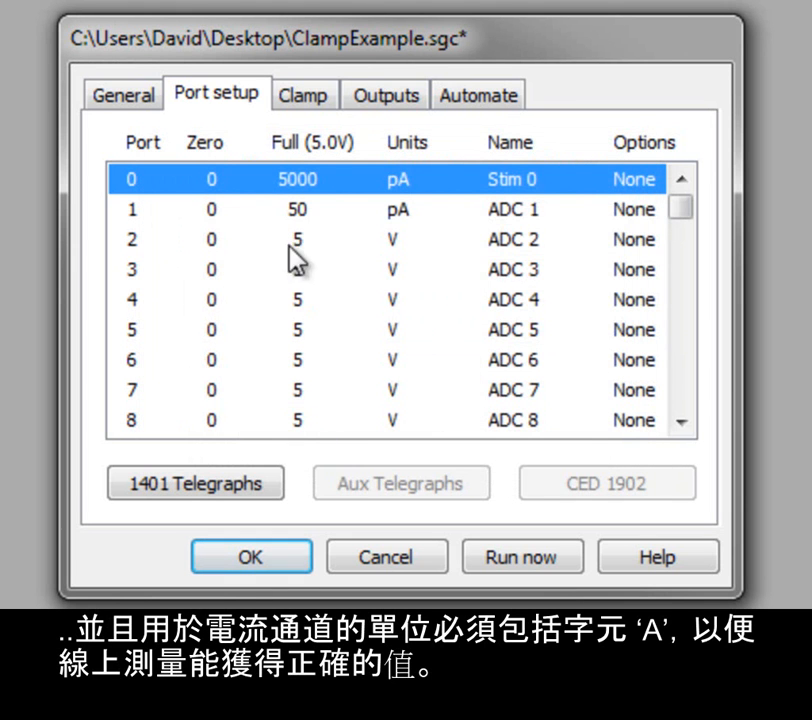
left_click(315, 93)
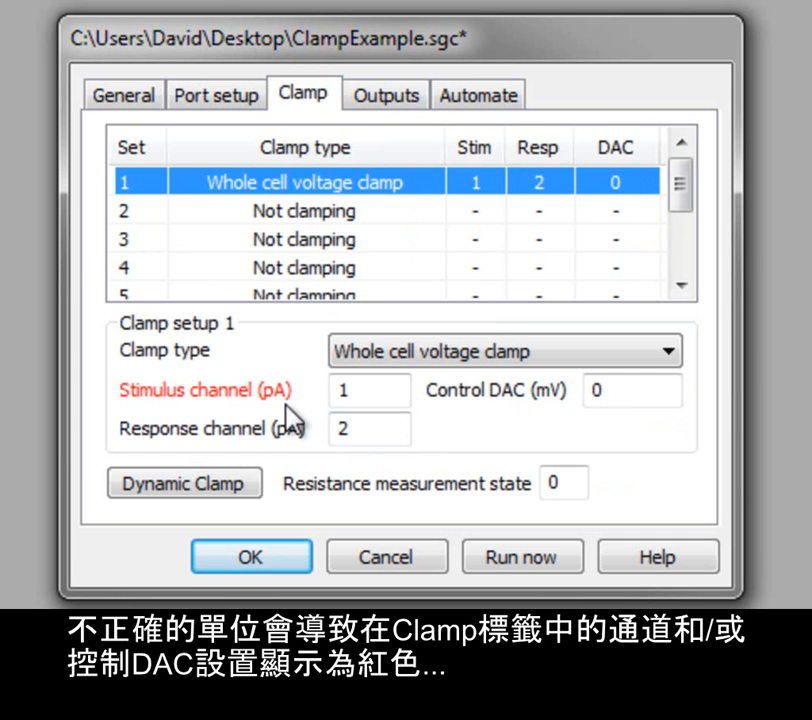
Step: Set the data units of ADC port 0 to mV and return to the clamp settings
left_click(230, 102)
double_click(410, 180)
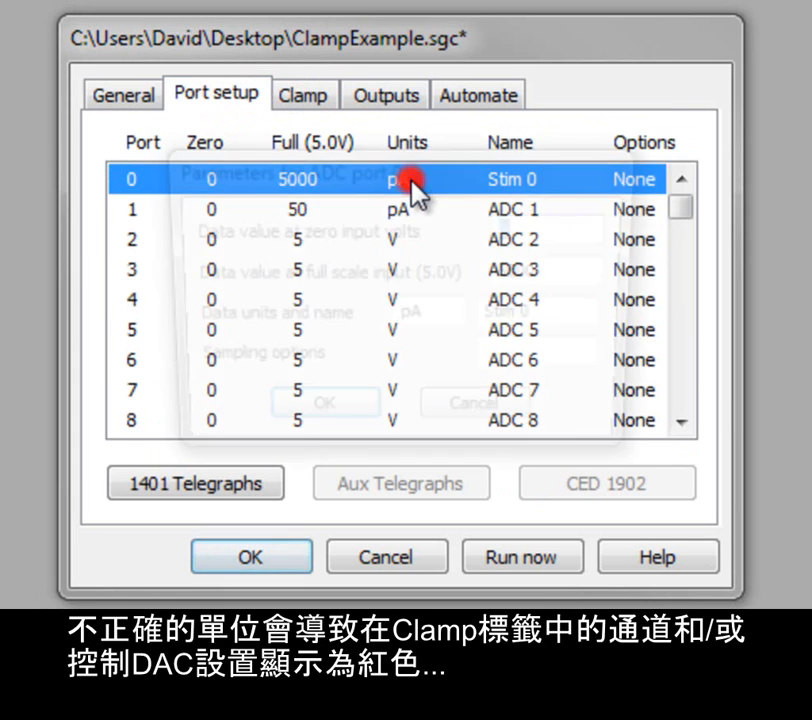
left_click(402, 316)
double_click(387, 321)
type("mV")
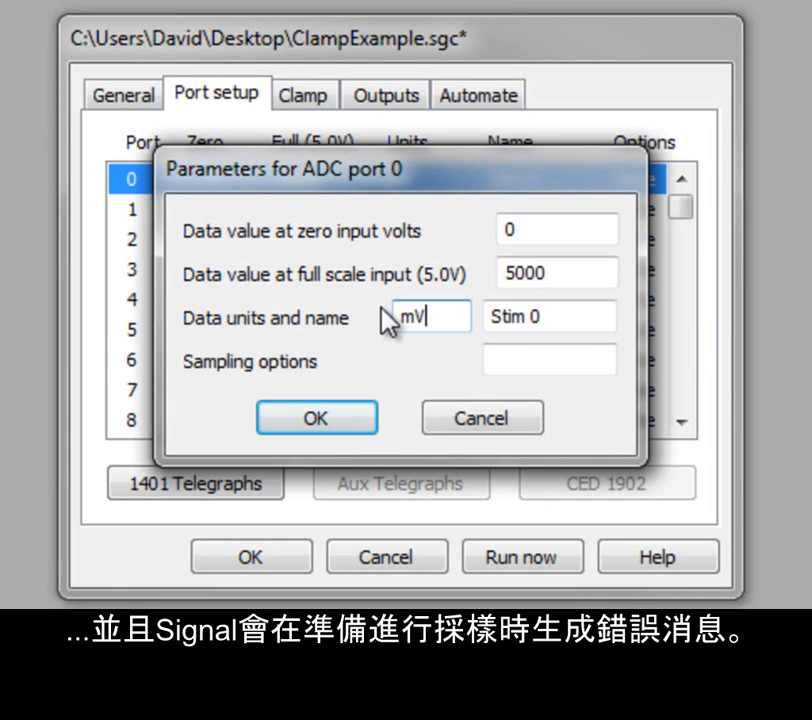
left_click(312, 426)
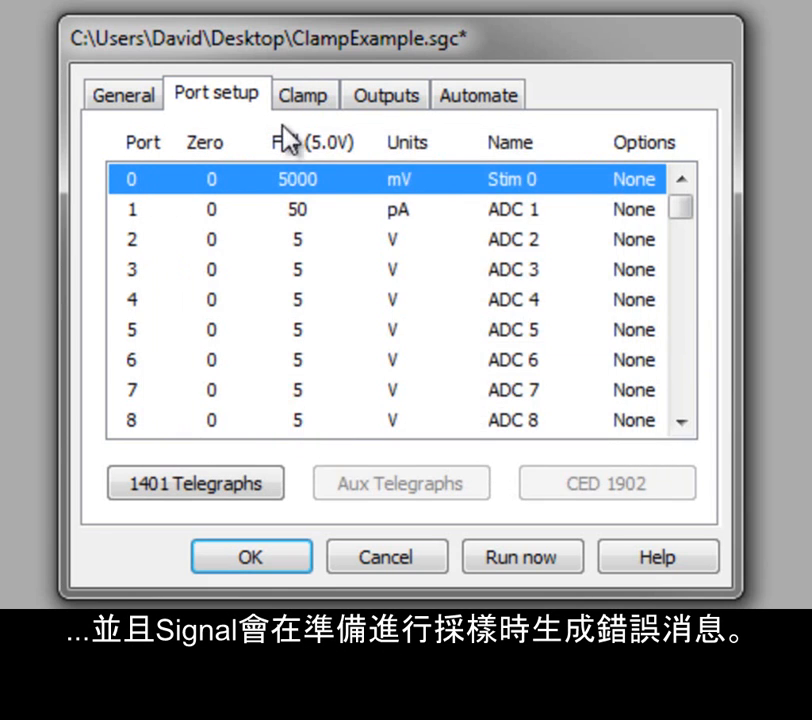
left_click(293, 97)
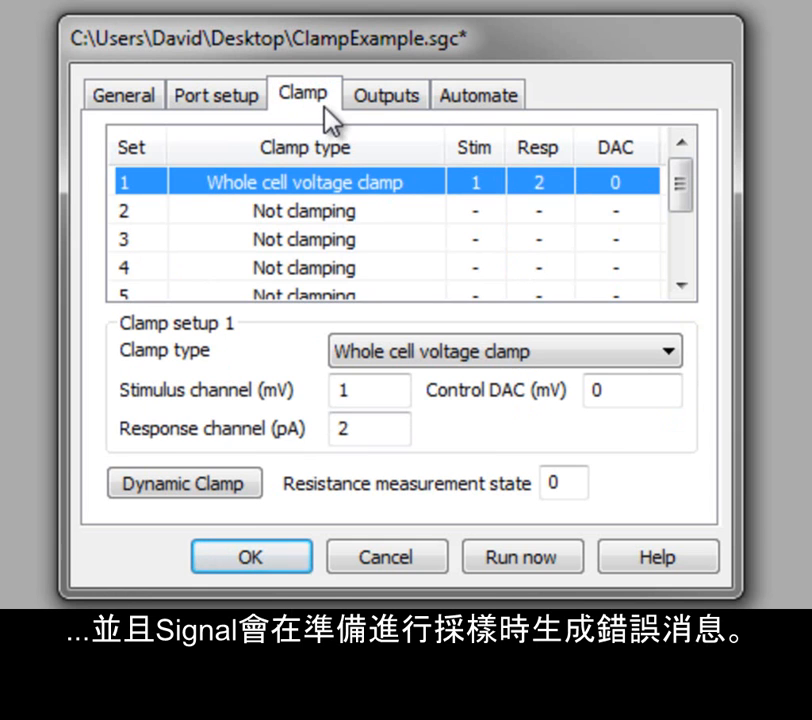
Step: Check the control DAC units in clamp setup 1 against the units of DAC 0 in the output settings
left_click(548, 396)
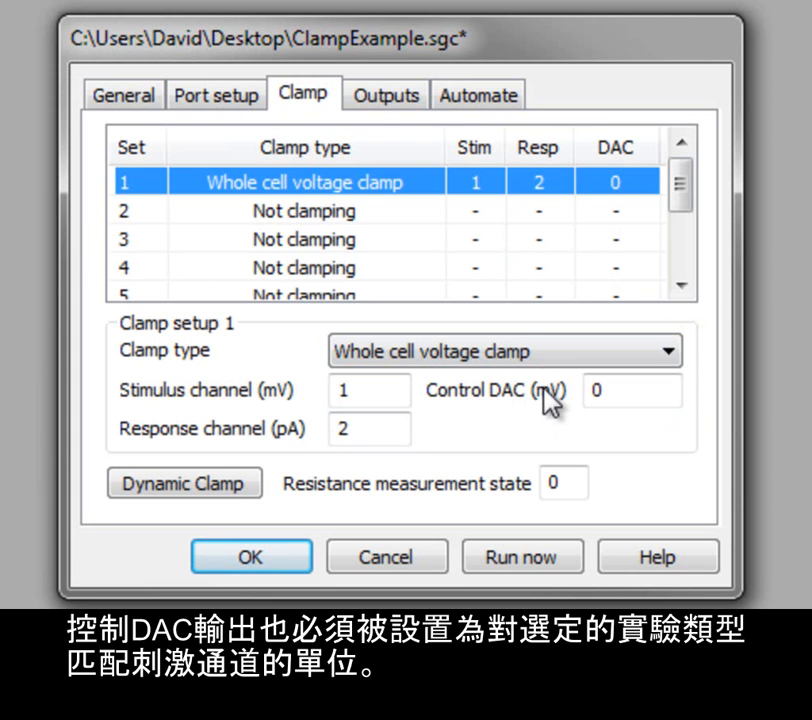
left_click(364, 103)
left_click(667, 201)
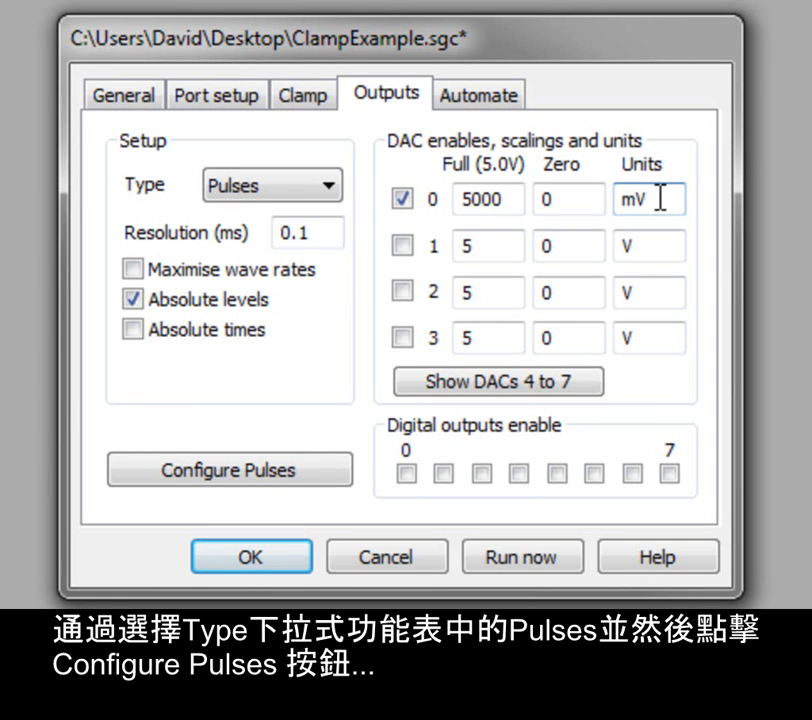
Step: Select Pulses as the output type and check the output resolution
left_click(325, 199)
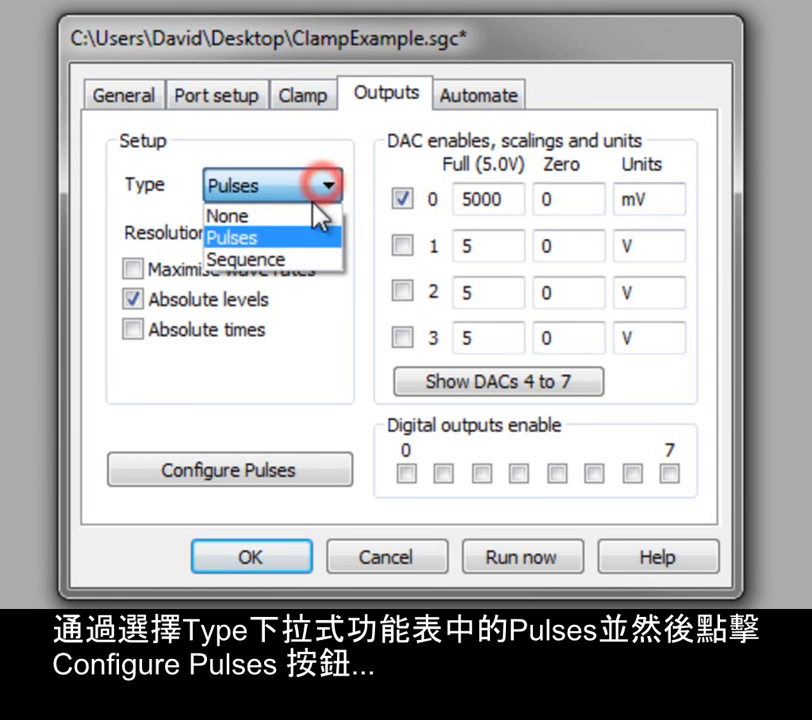
left_click(310, 237)
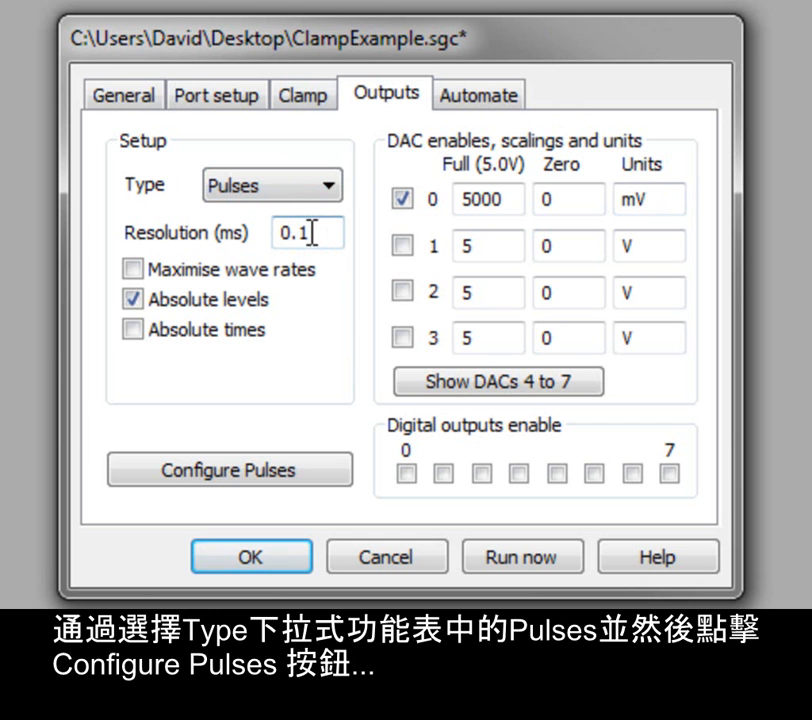
left_click(318, 231)
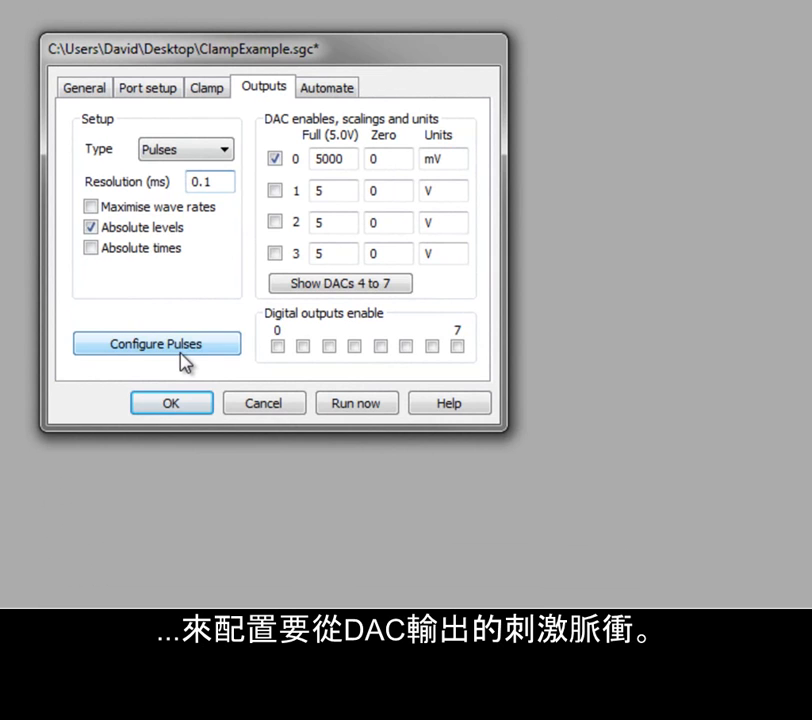
Step: Open the pulse configuration, add a square pulse on DAC 0 at about 0.2 s and set its level to 1000 mV
left_click(262, 475)
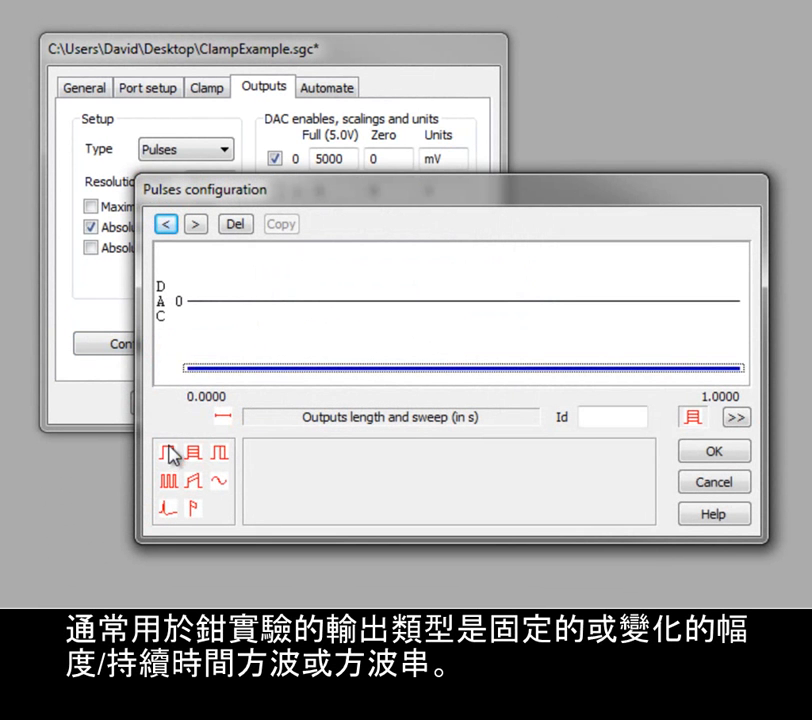
mouse_move(167, 452)
left_mouse_down()
mouse_move(270, 336)
mouse_move(299, 320)
left_mouse_up()
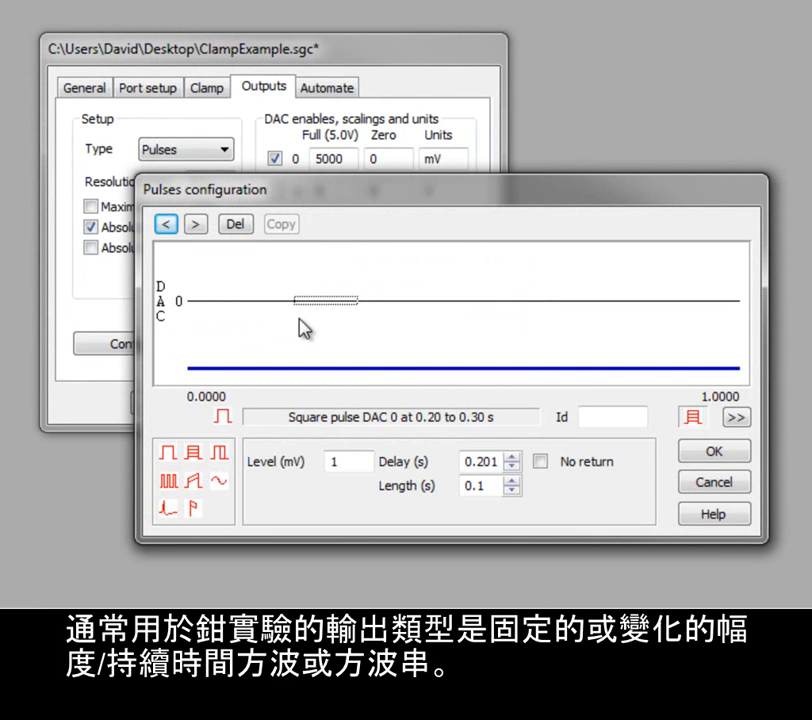
left_click(355, 462)
type("1000")
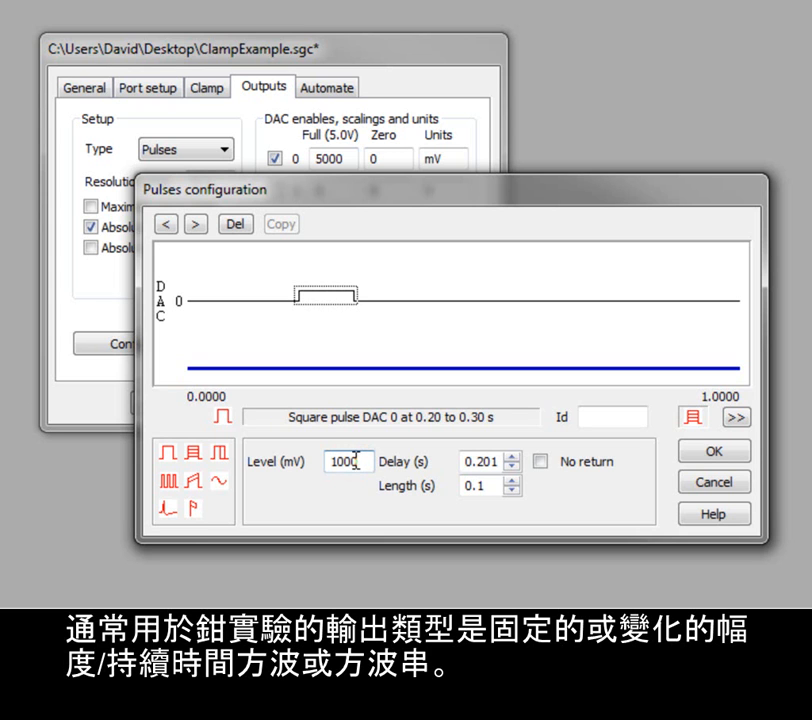
Step: Add a varying-amplitude pulse on DAC 0 at about 0.5 s and set its level to 2000 mV
left_click_drag(194, 455, 468, 294)
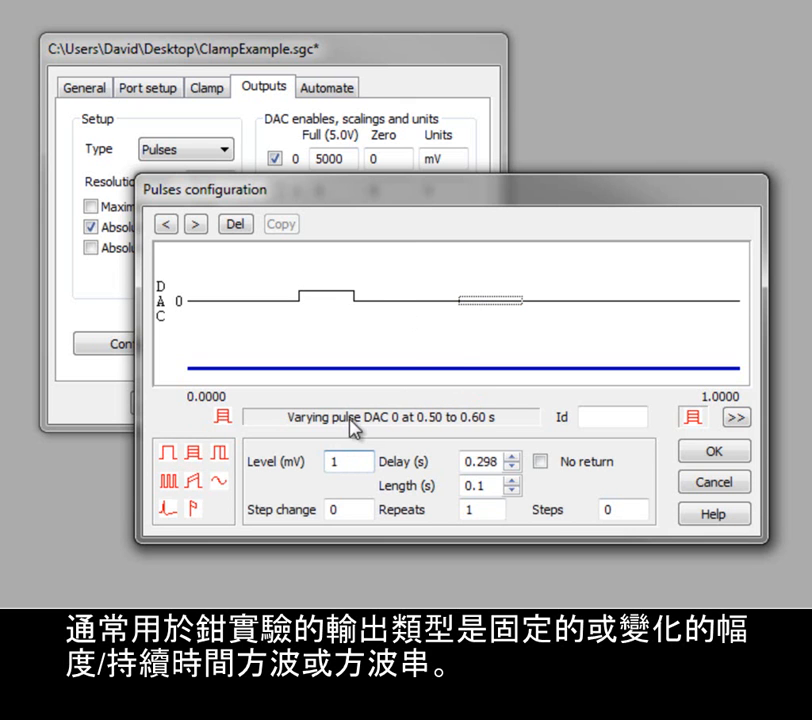
double_click(343, 463)
type("2000")
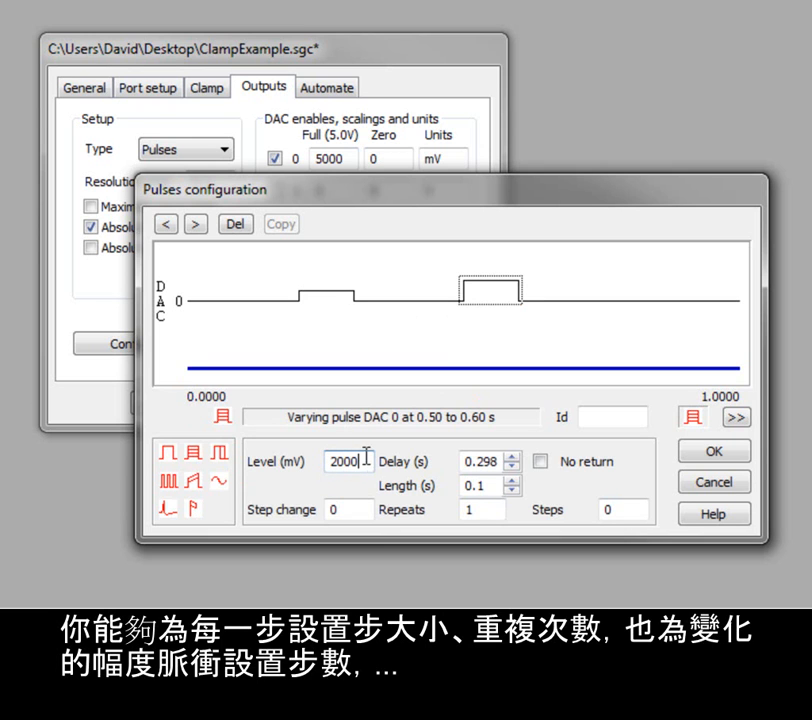
Step: Set the varying pulse's step change to 500, repeats to 2 and steps to 6, and preview how the pulse varies
left_click(364, 513)
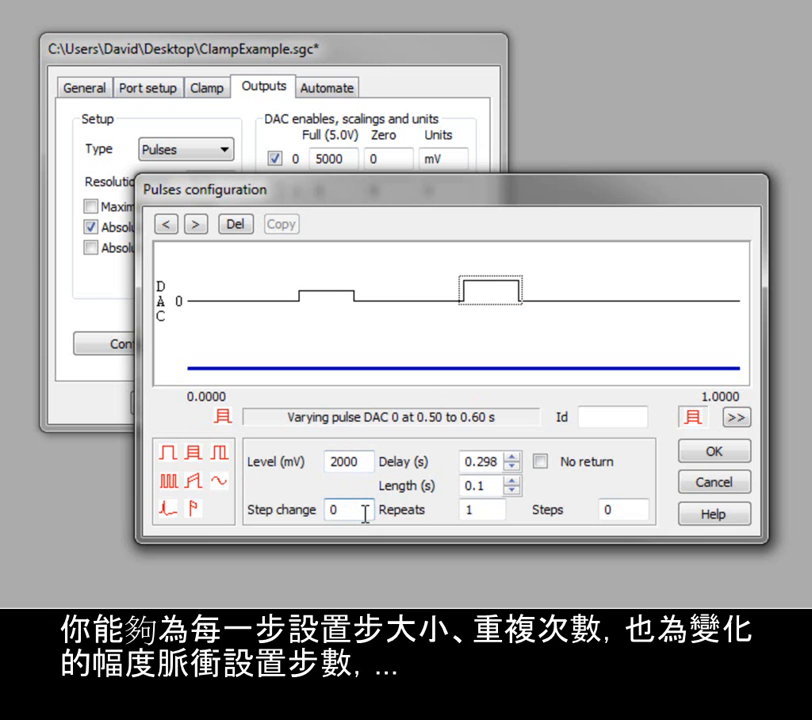
key("BackSpace")
type("500")
left_click(486, 509)
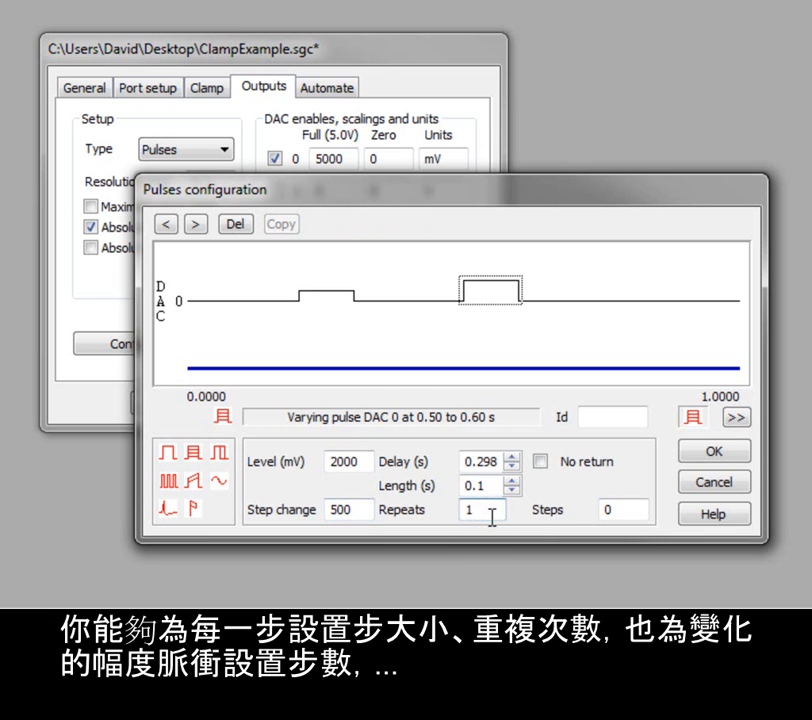
key("BackSpace")
type("2")
left_click(621, 512)
key("BackSpace")
left_click(737, 420)
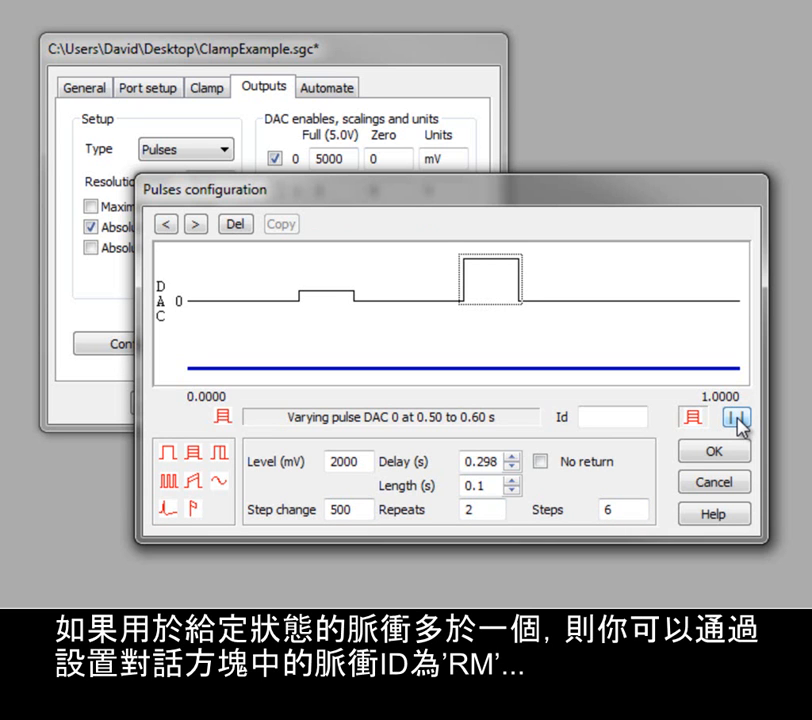
Step: Give the varying pulse the Id RM for resistance measurement, stop the preview and accept the pulse configuration
left_click(612, 421)
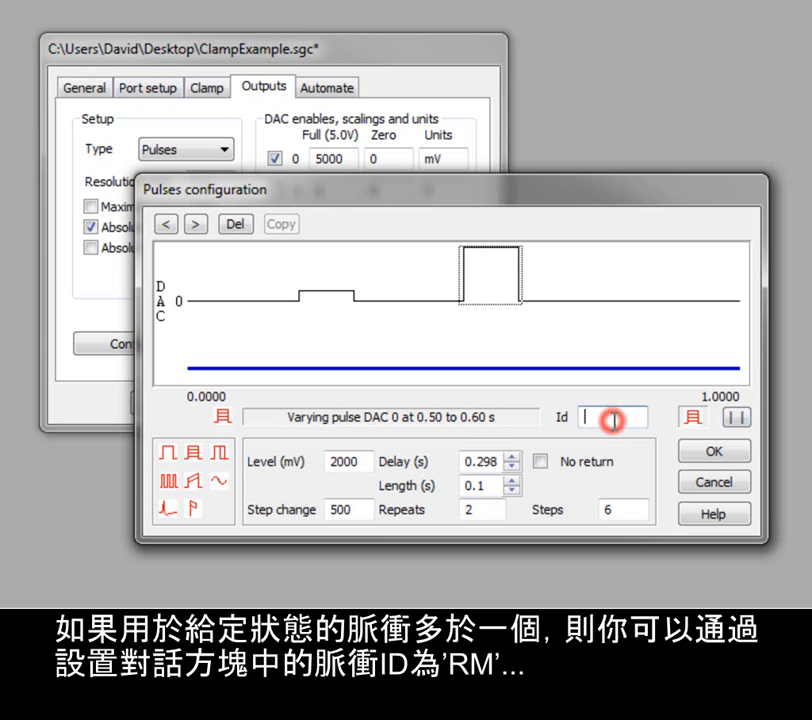
type("RM")
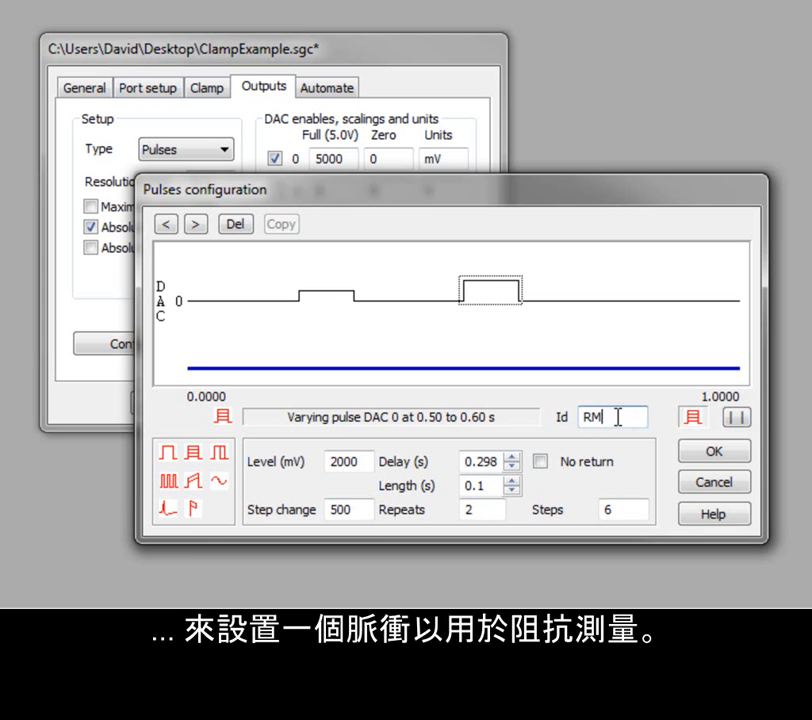
left_click(739, 417)
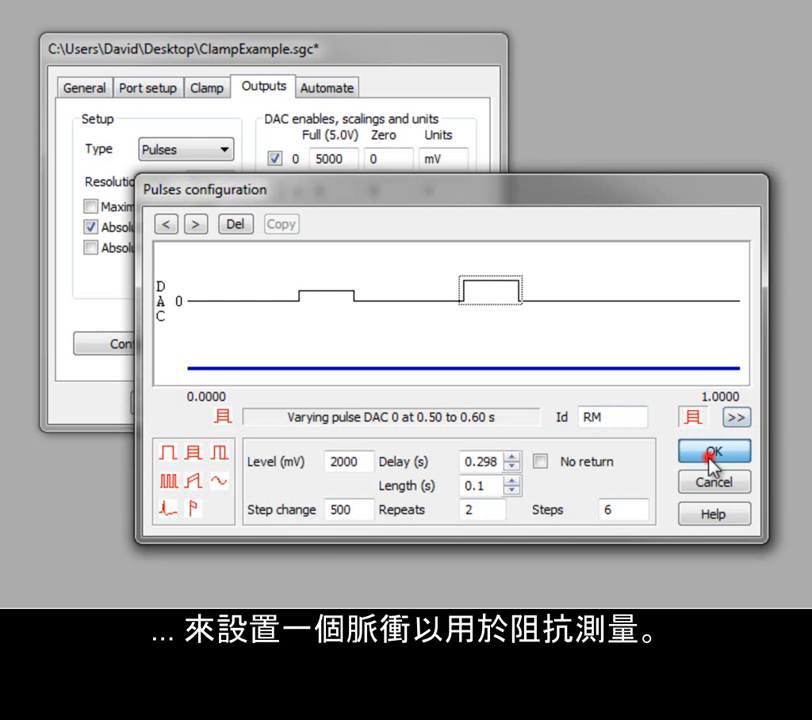
left_click(709, 455)
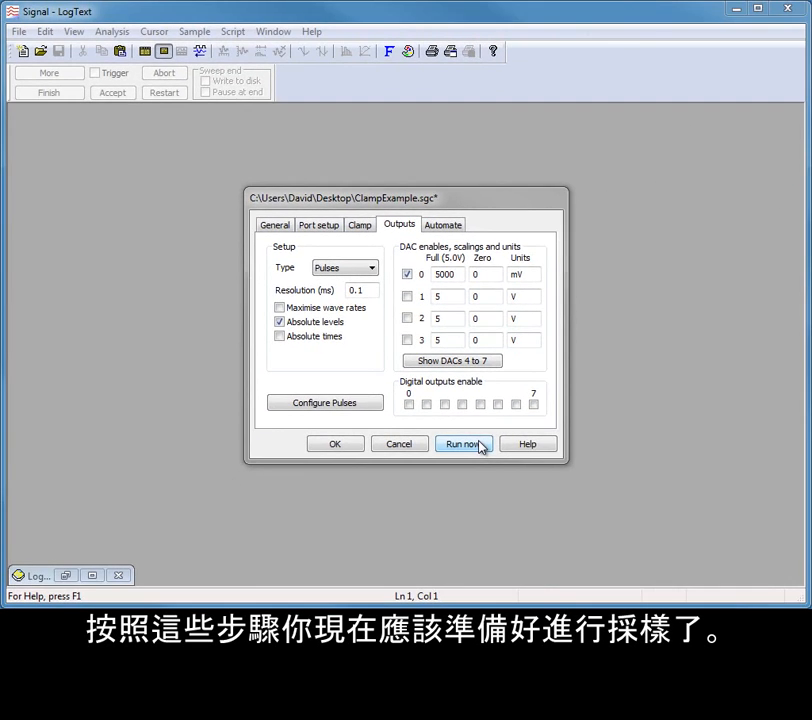
Step: Run the sampling configuration, starting data capture and turning off triggered sweeps
left_click(552, 552)
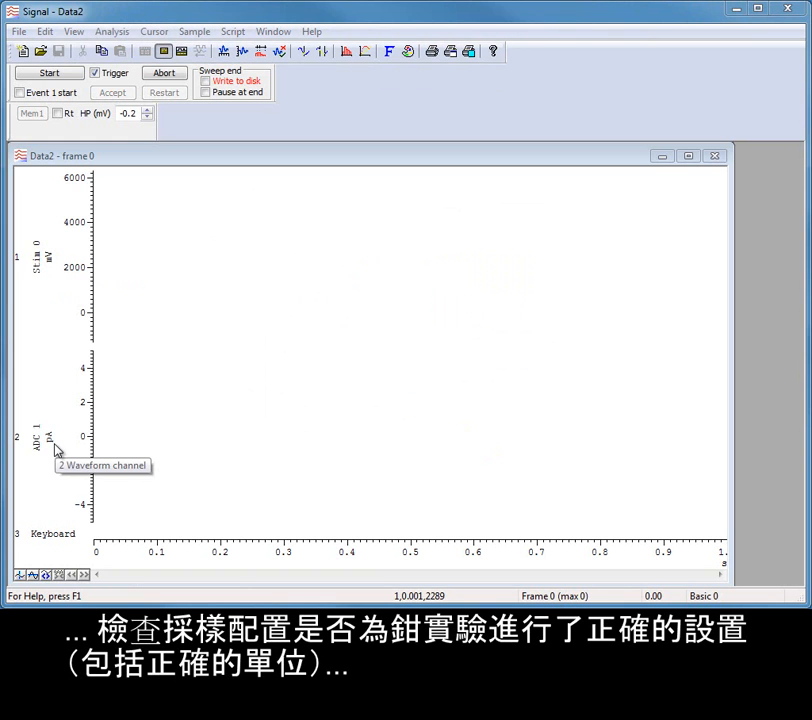
left_click(34, 72)
left_click(116, 80)
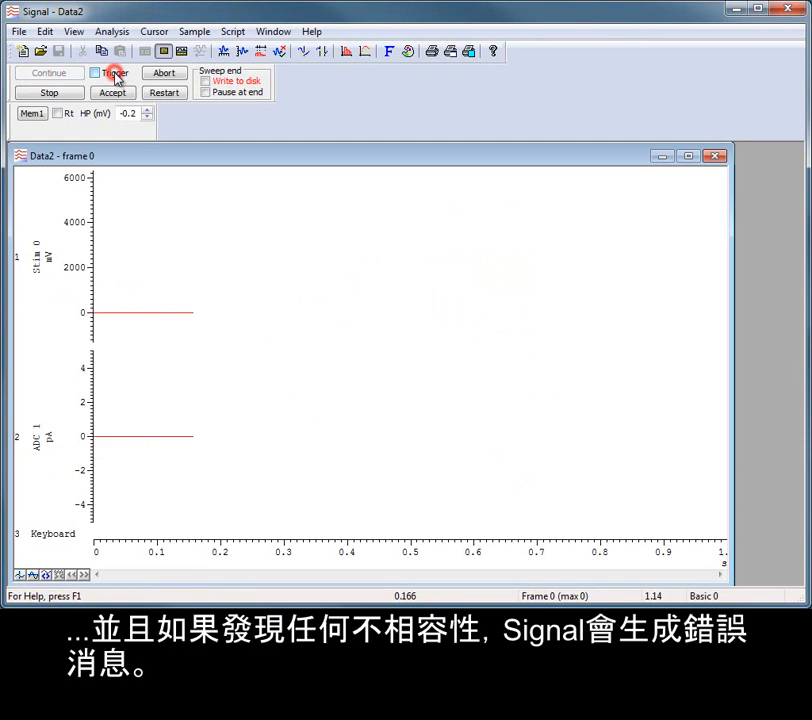